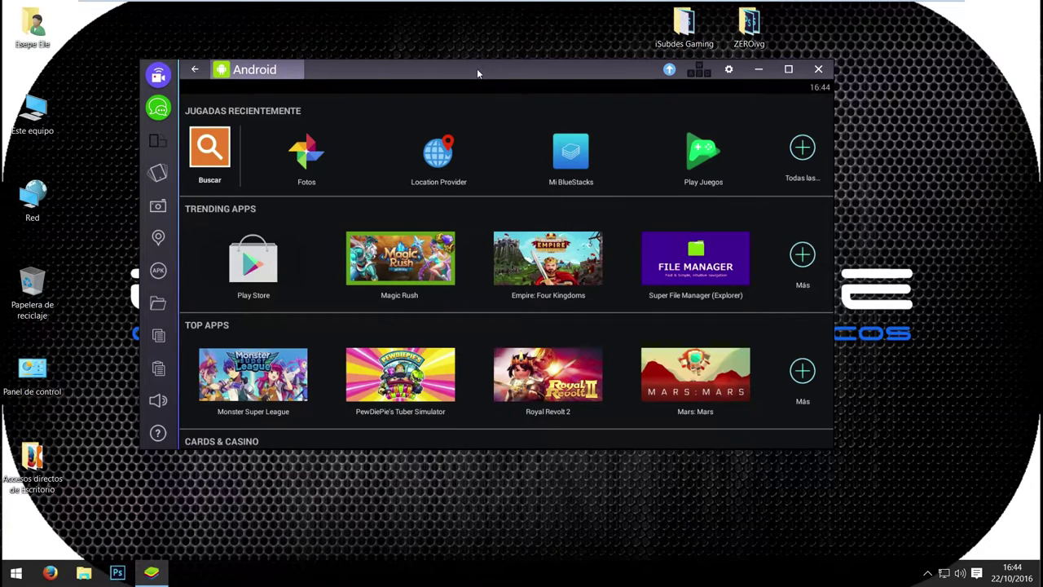
Open the Windows Registry Editor with administrator permission and expand HKEY_LOCAL_MACHINE\SOFTWARE\BlueStacks.
mouse_move(439, 74)
left_mouse_down()
mouse_move(384, 82)
mouse_move(450, 73)
left_mouse_up()
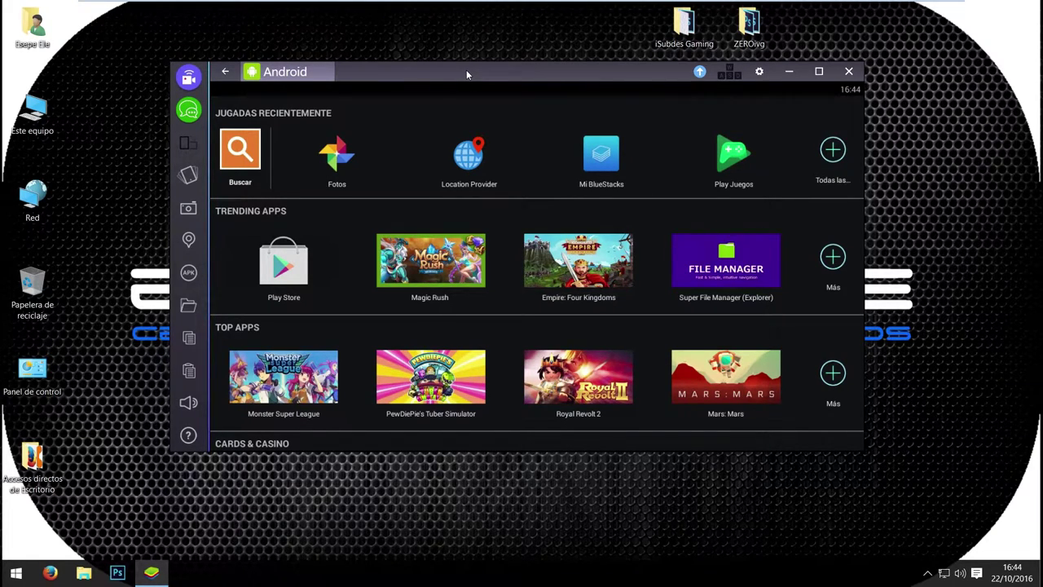
key("super+r")
key("Return")
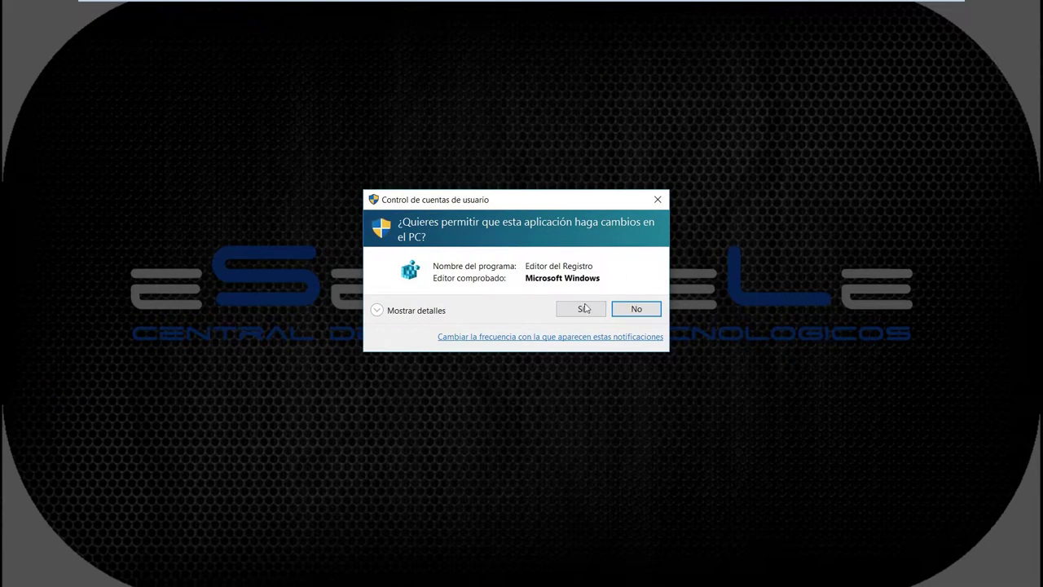
left_click(579, 308)
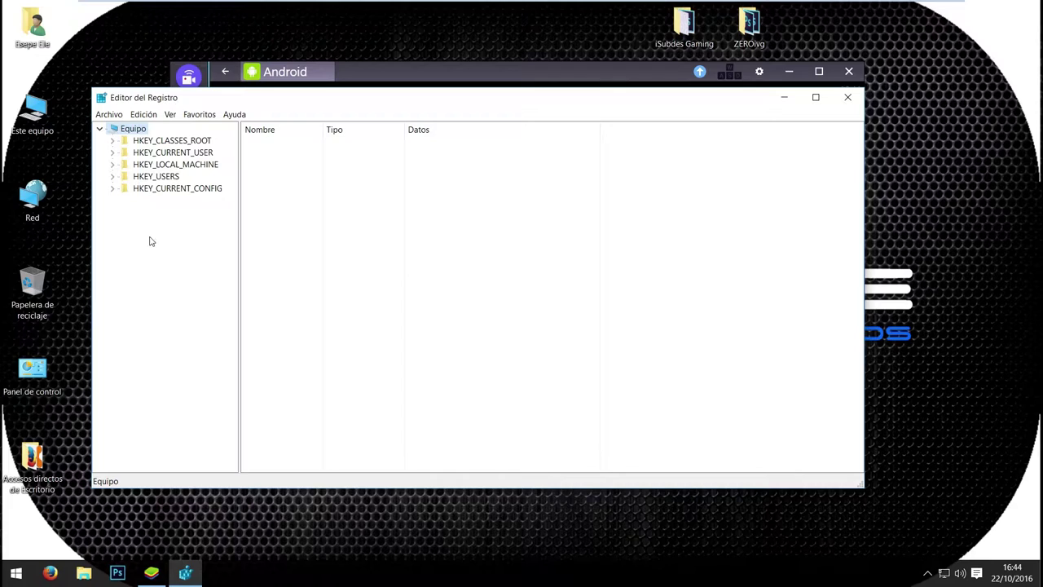
double_click(172, 166)
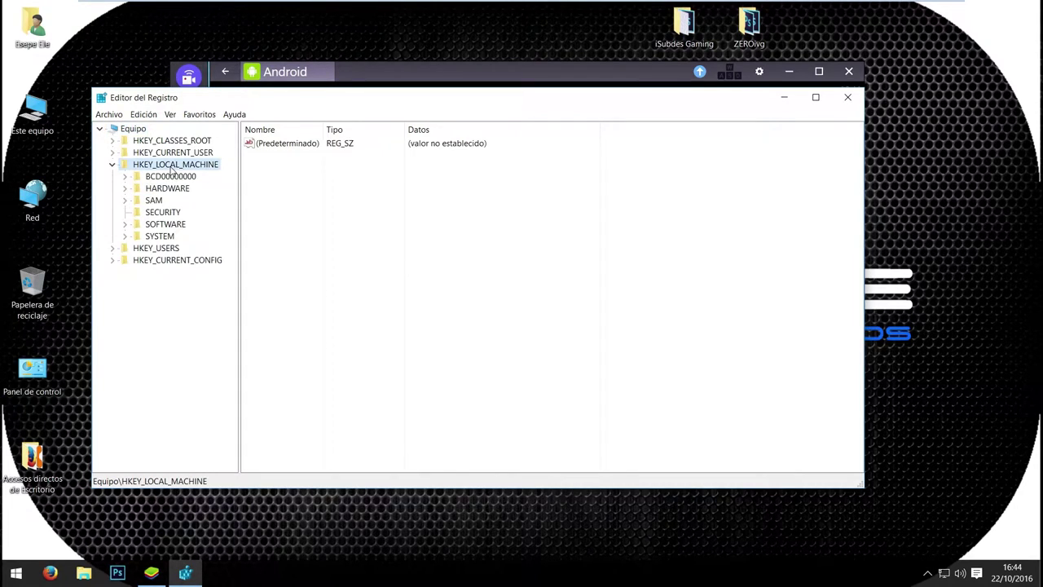
double_click(166, 225)
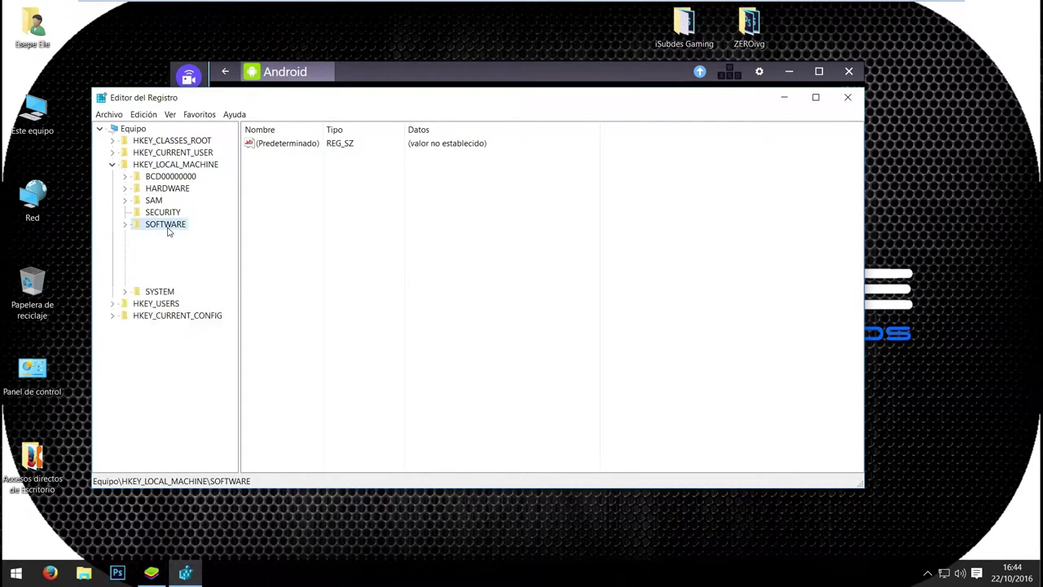
double_click(174, 249)
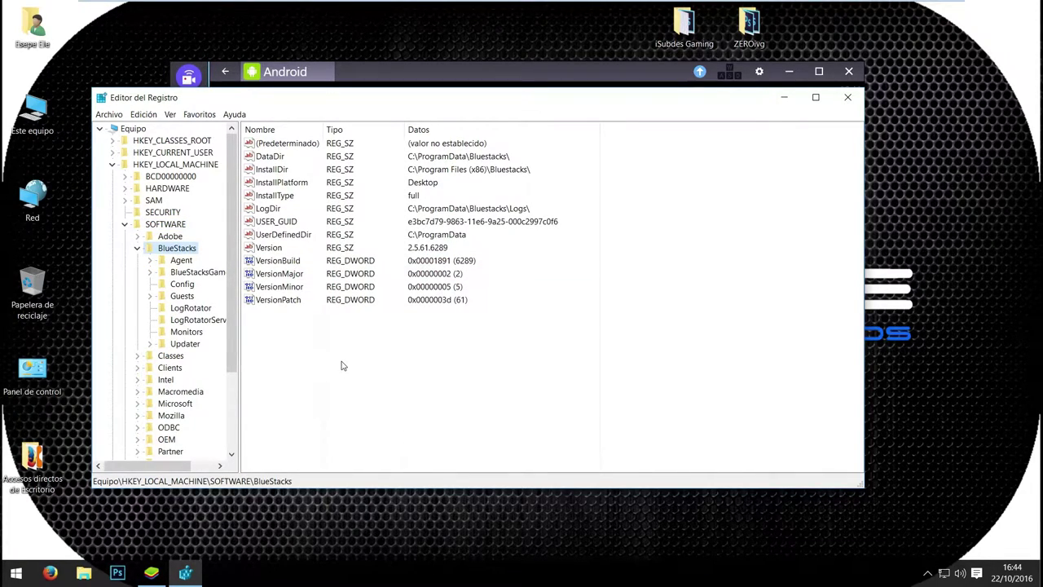
Switch to BlueStacks and check the RAM and CPU allocation in its system preferences, closing them without changes.
left_click(519, 70)
left_click(761, 75)
left_click(771, 179)
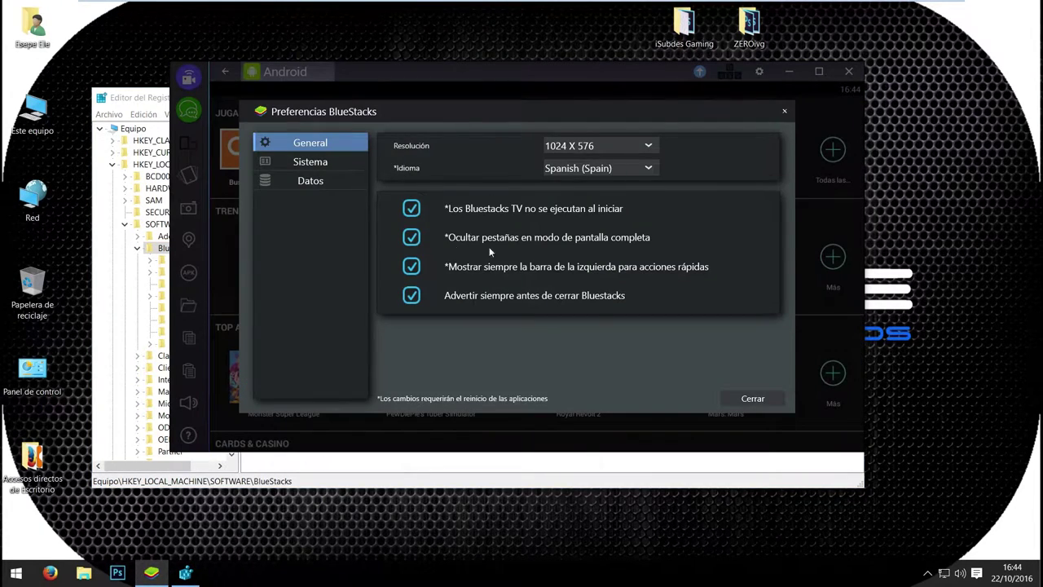
left_click(314, 165)
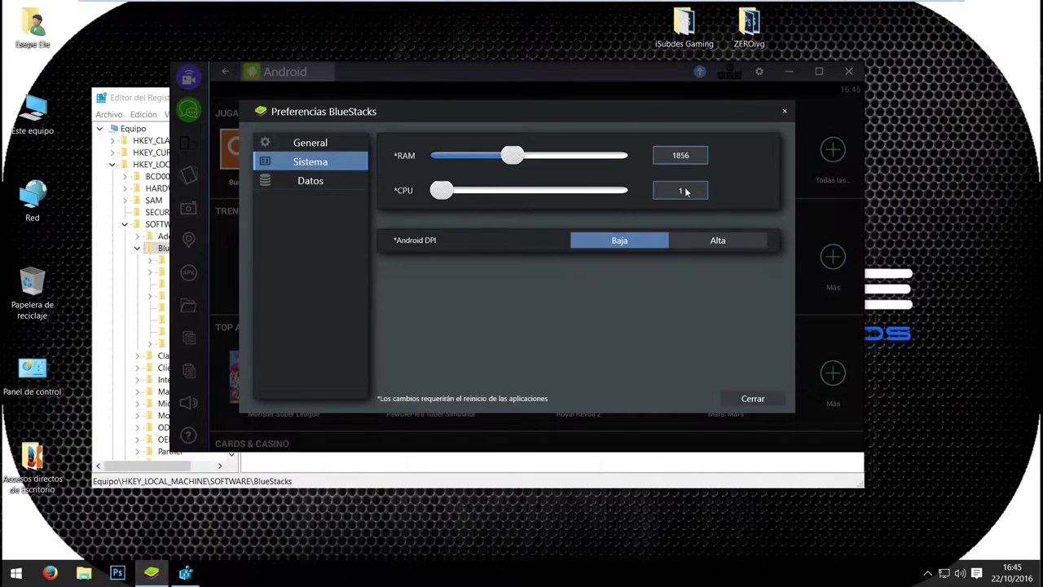
left_click(779, 399)
Return to the Registry Editor and open the Guests\Android key under BlueStacks.
left_click(149, 105)
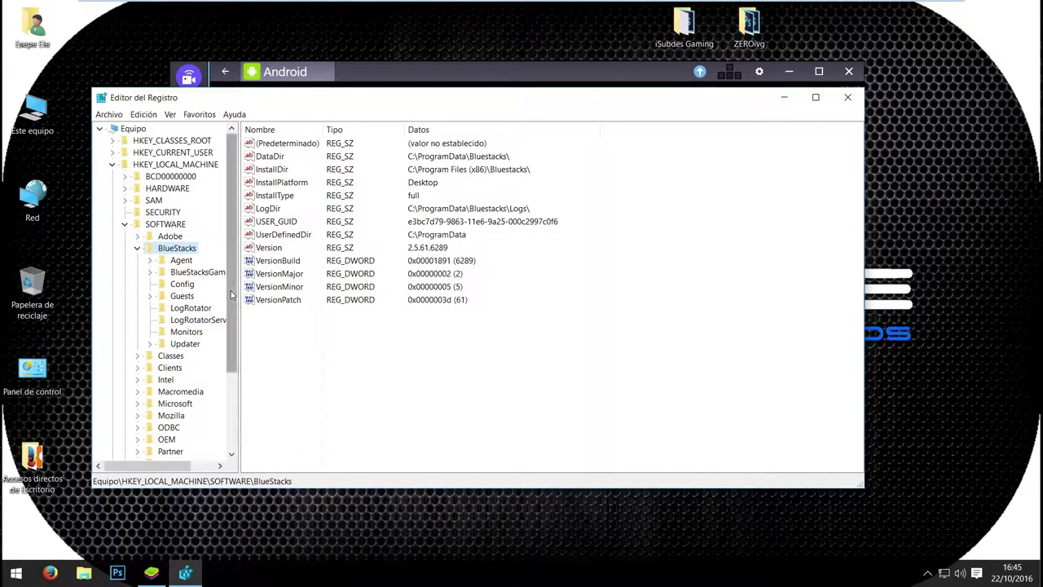
left_click(182, 284)
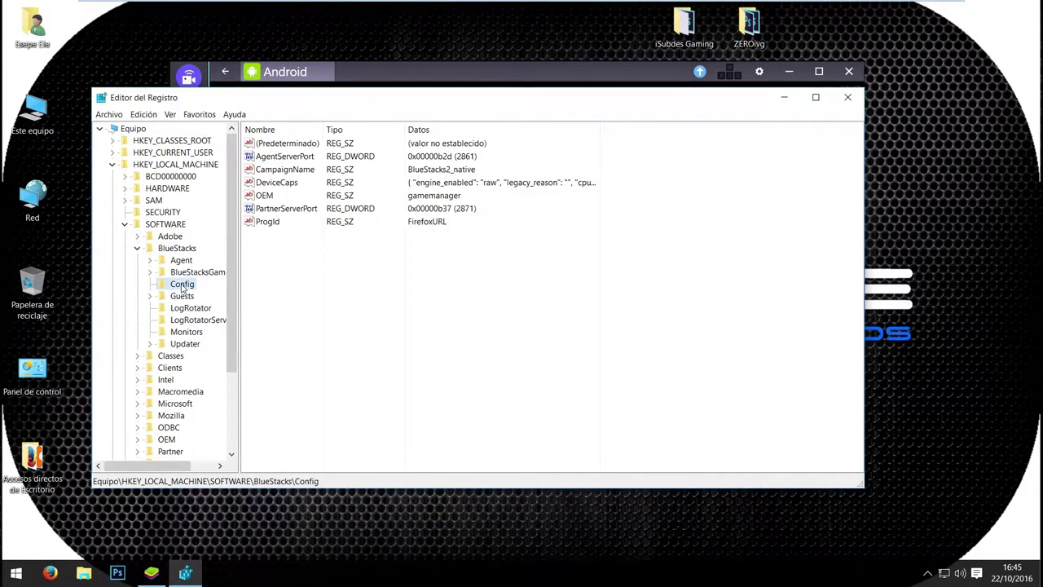
left_click(175, 248)
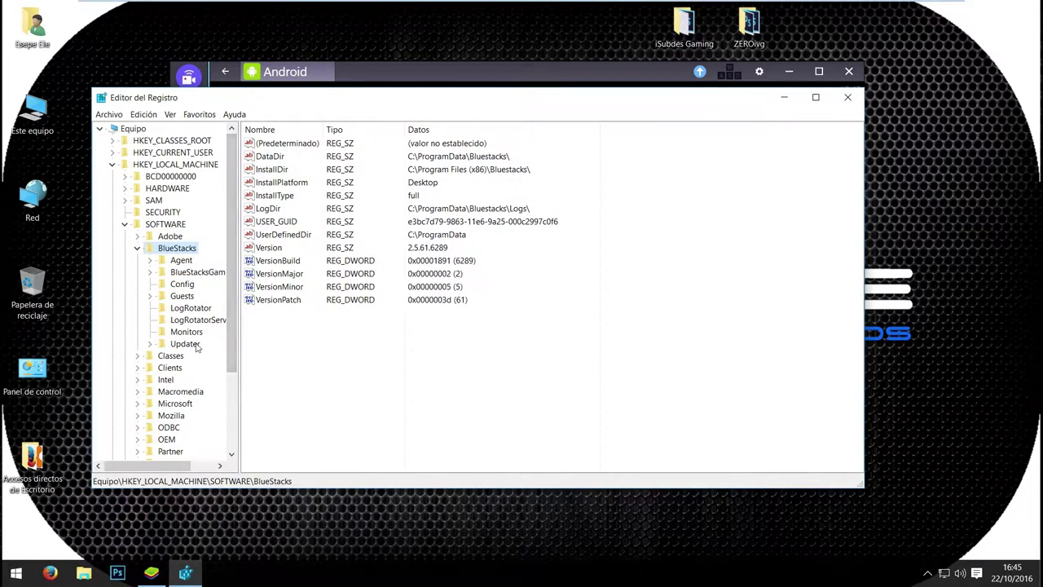
left_click(181, 297)
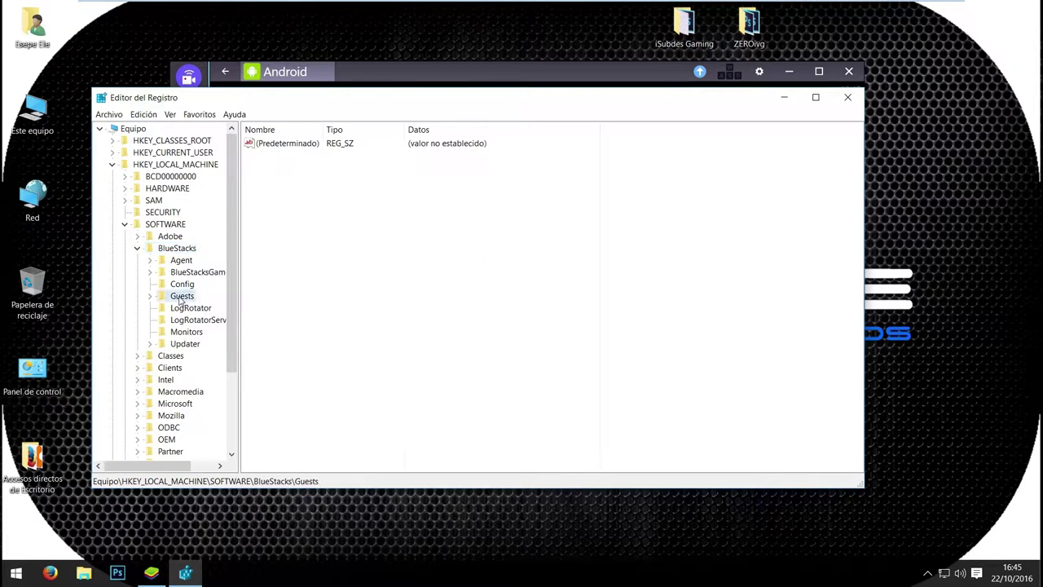
double_click(182, 299)
double_click(186, 300)
double_click(188, 300)
double_click(194, 310)
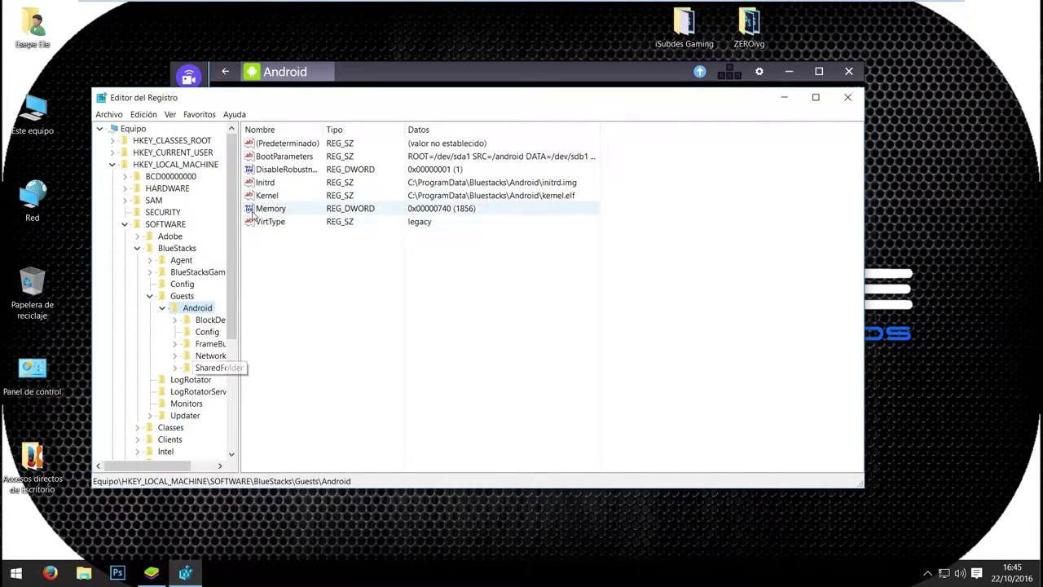
Open the Android key's Memory DWORD for editing in decimal base.
double_click(275, 210)
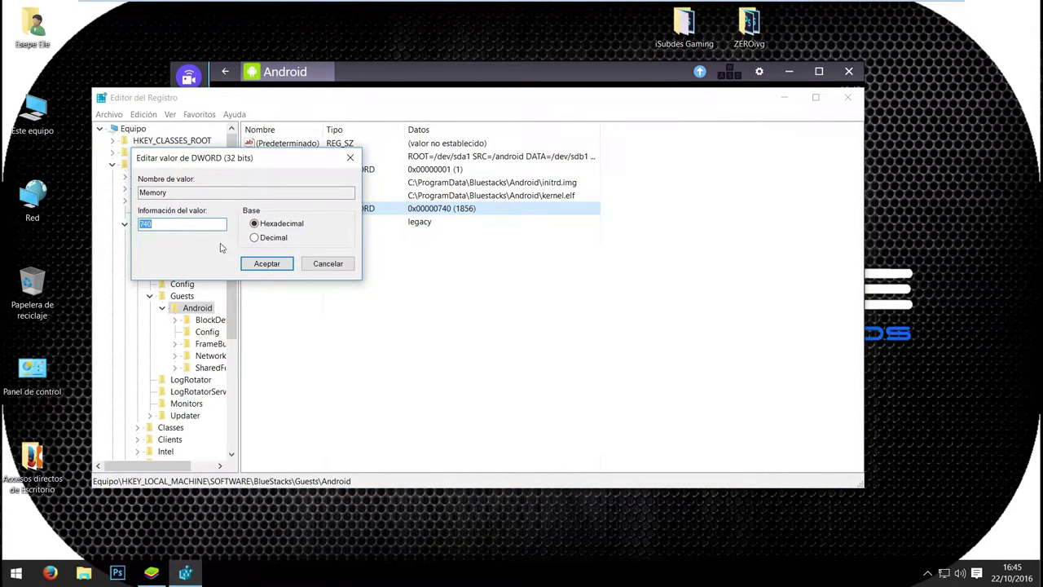
left_click(254, 237)
key("shift+Tab")
Open the Windows Calculator beside the registry dialog and multiply 1024 by 4.
key("super")
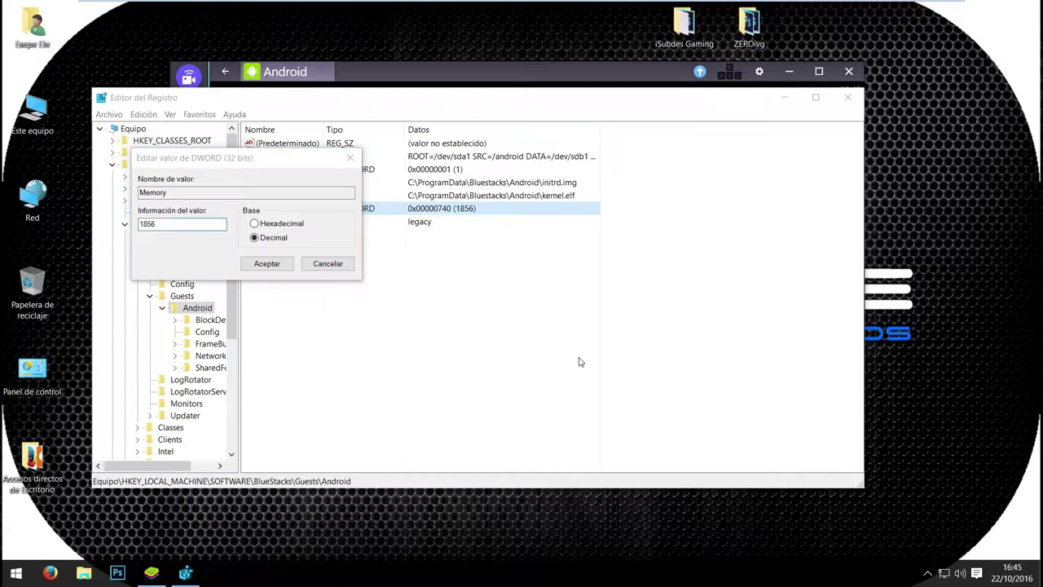
key("super")
key("super")
type("cal")
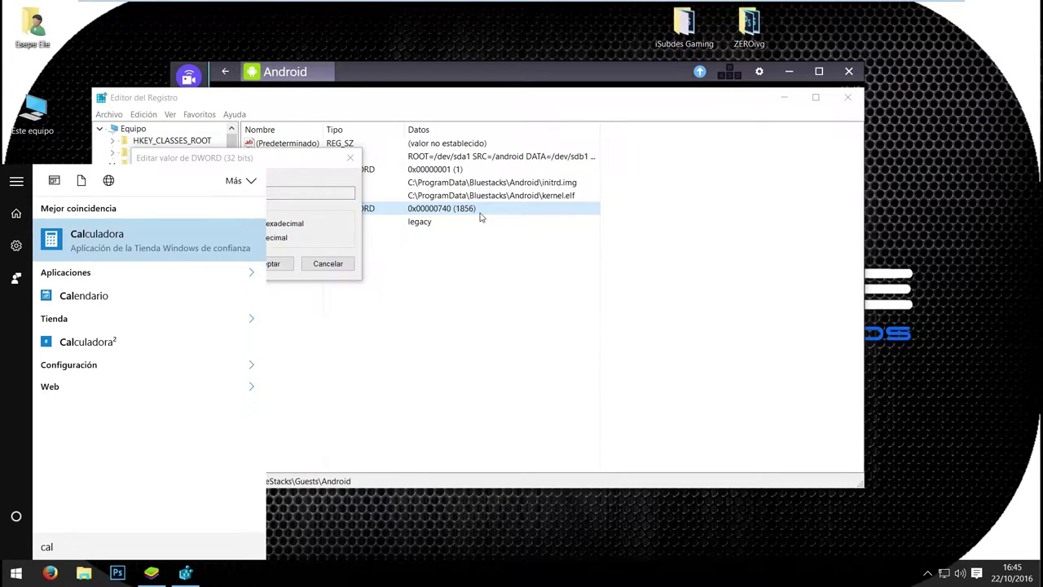
key("Return")
left_click_drag(146, 55, 709, 75)
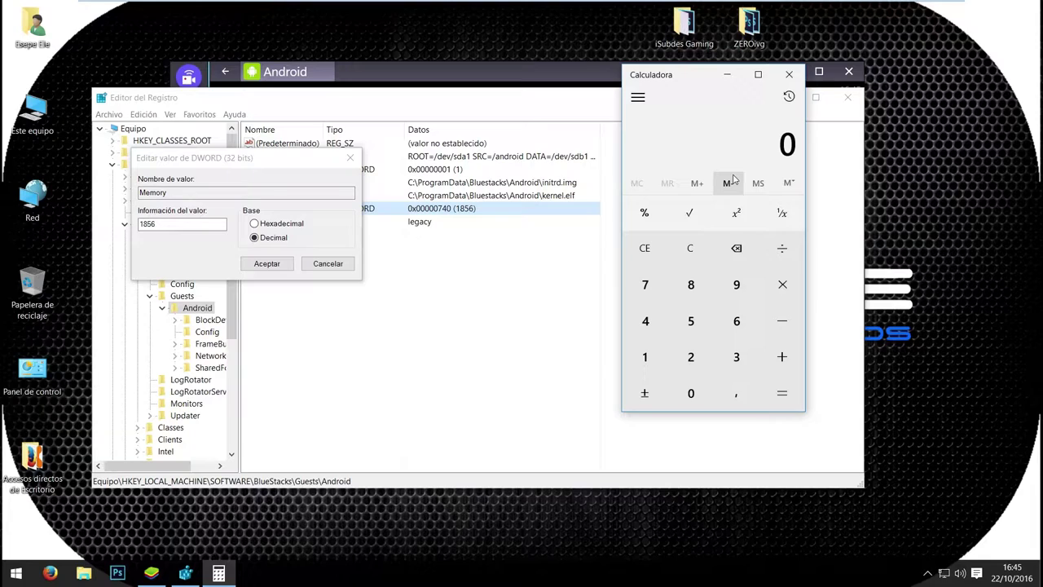
type("1024")
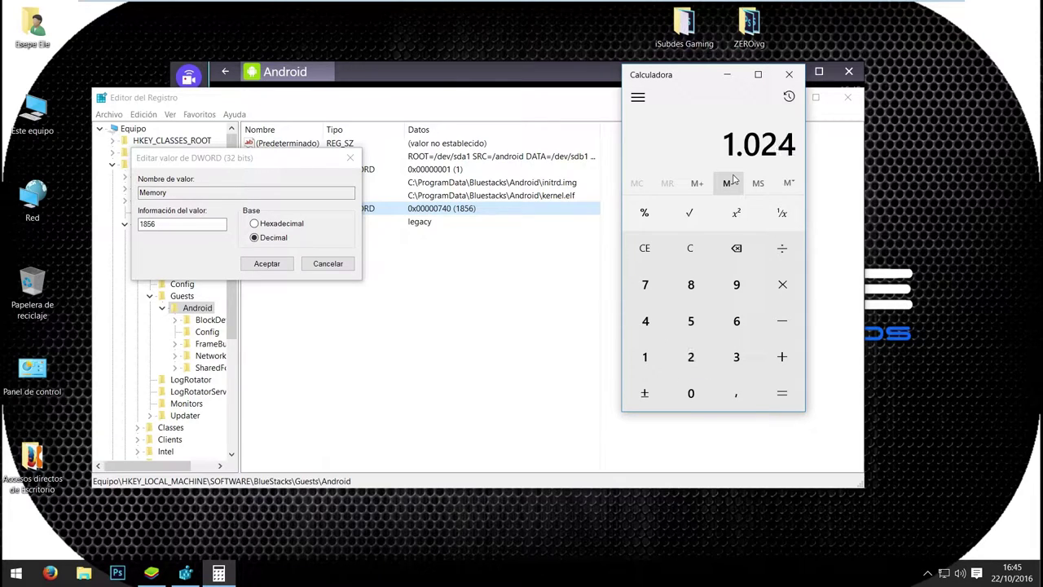
type("*4")
key("Return")
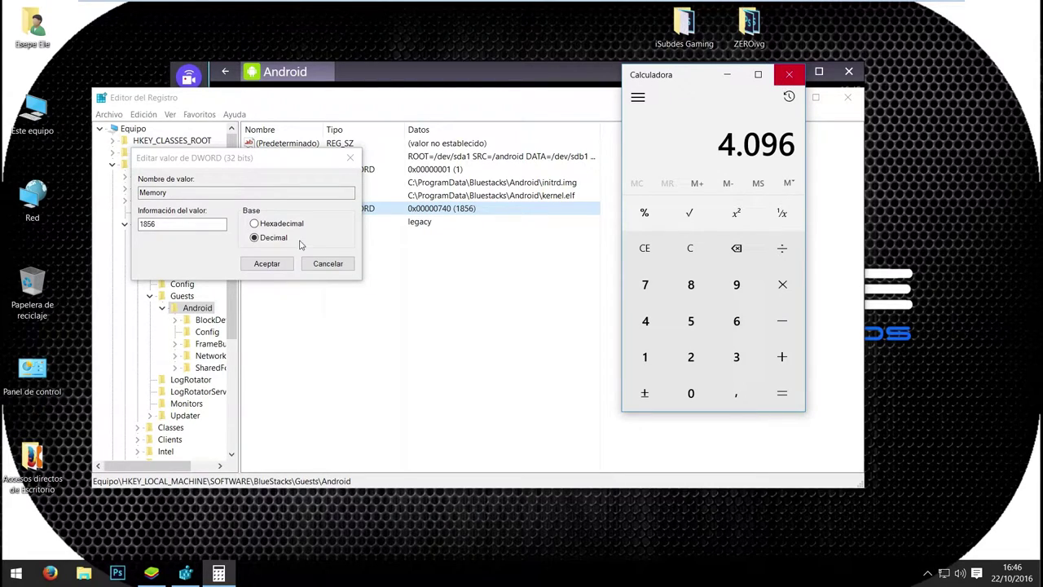
Set the Memory DWORD to 4096 in decimal and save it.
key("Escape")
type("4096")
key("Return")
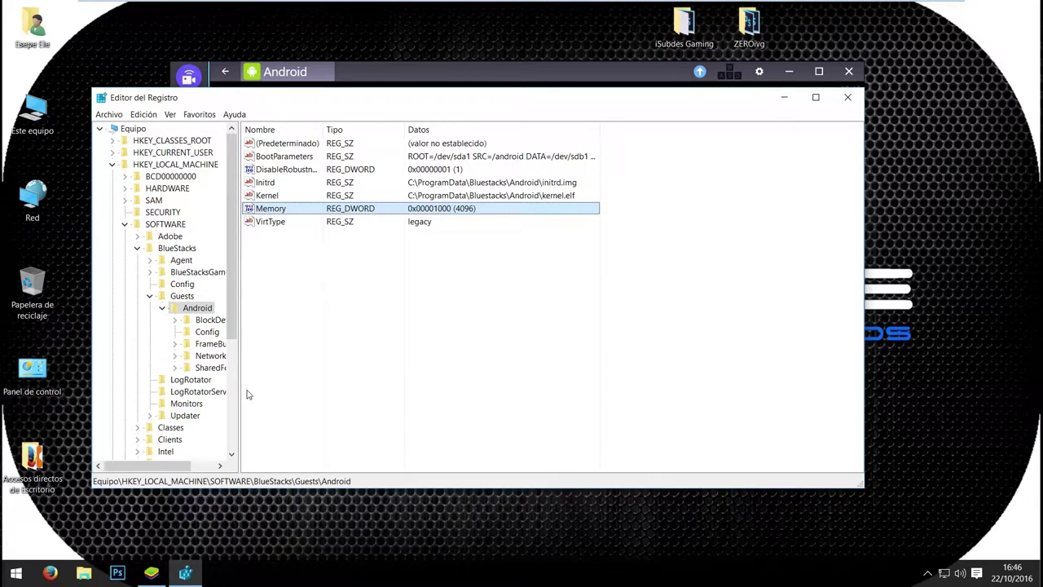
Set GlRenderMode in the Android\Config key to decimal 1 and close the Registry Editor.
left_click(205, 336)
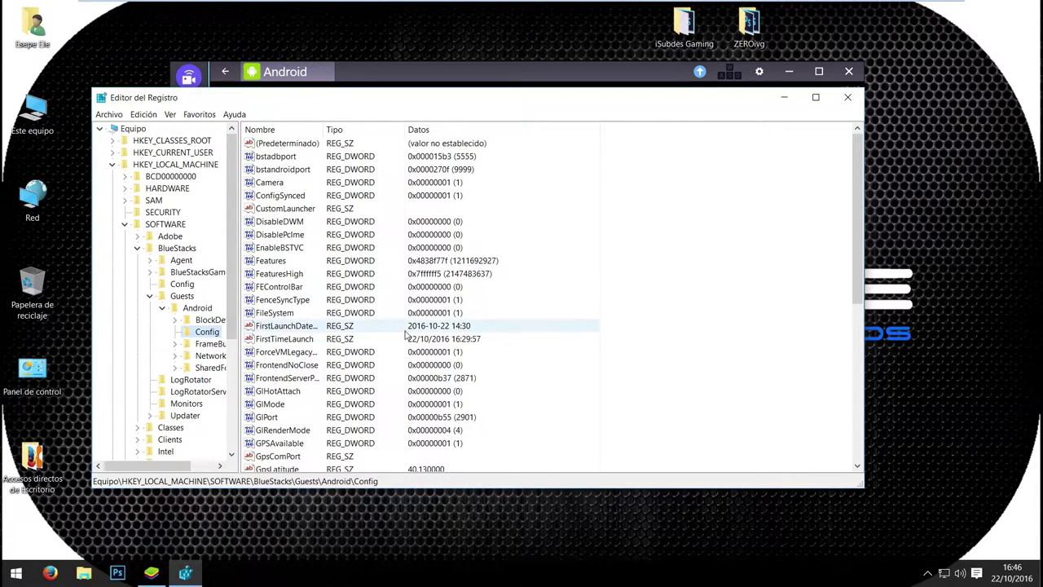
left_click(271, 438)
double_click(302, 437)
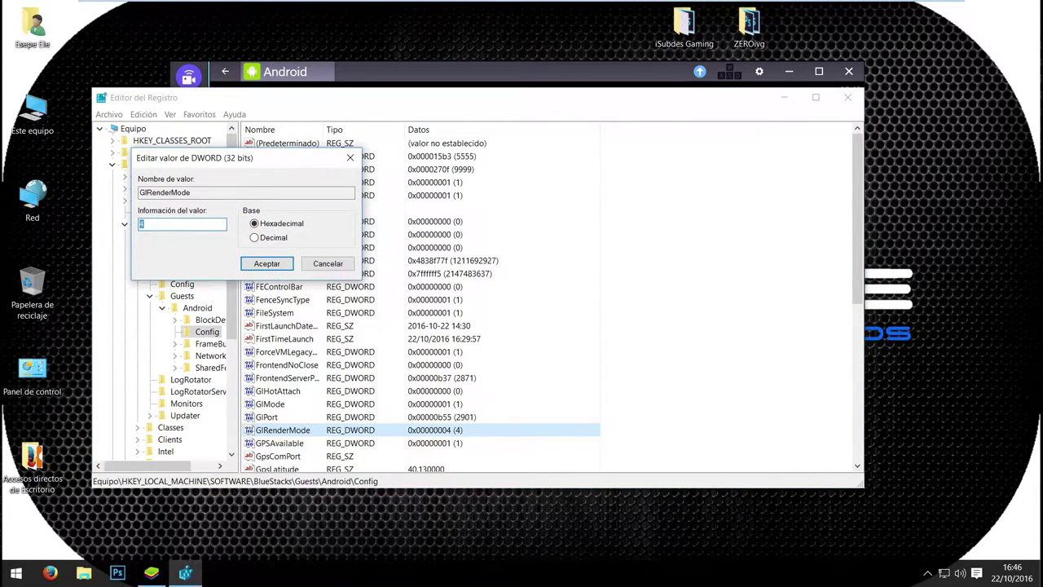
left_click(255, 237)
double_click(142, 223)
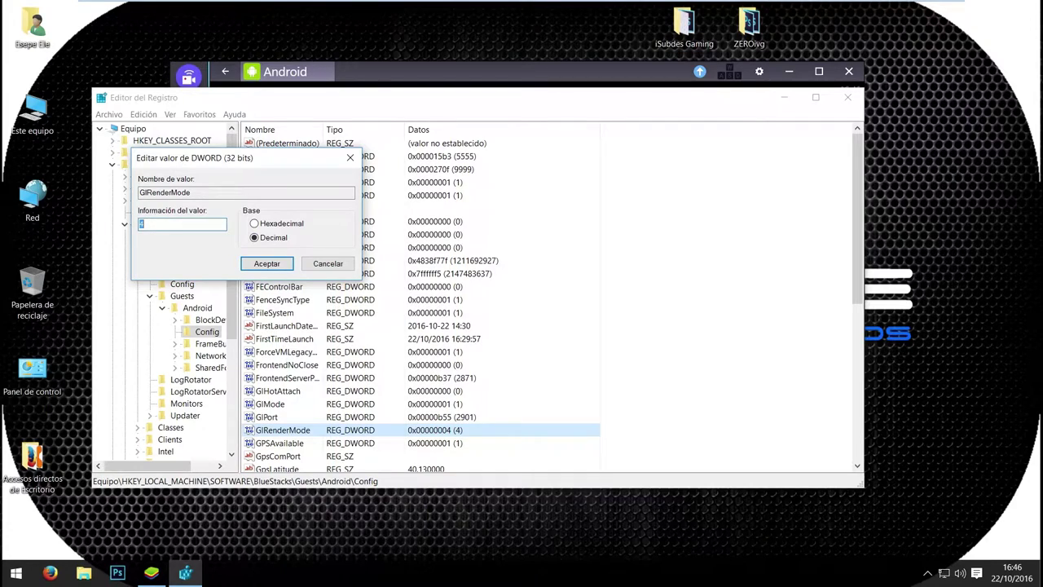
left_click(267, 263)
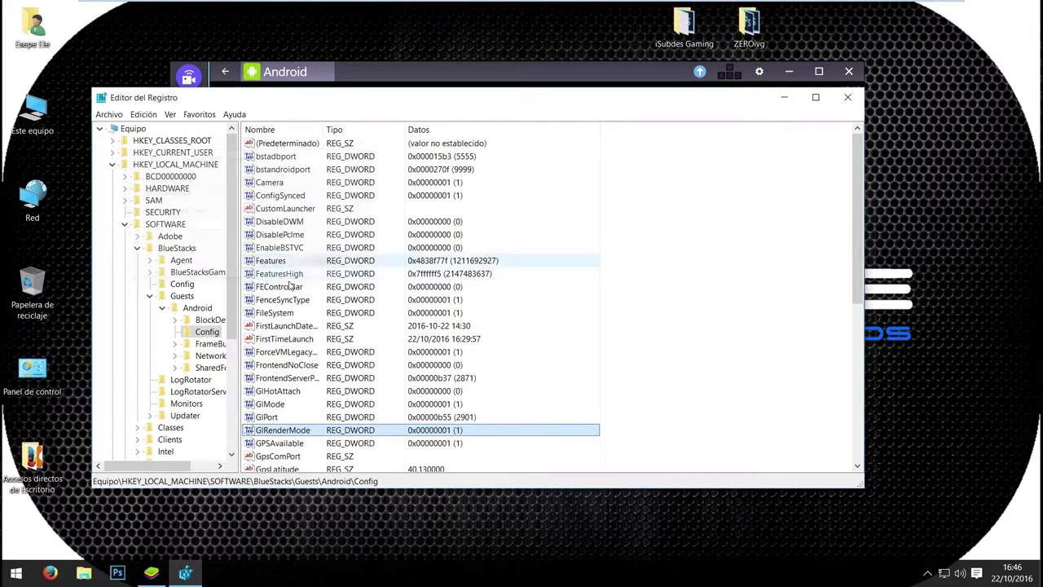
left_click(846, 99)
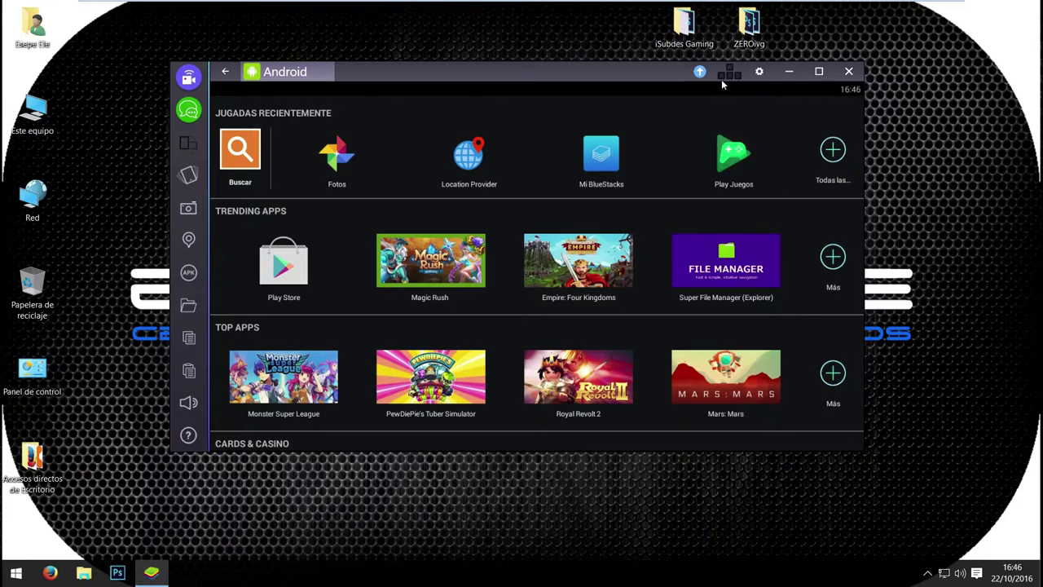
Restart BlueStacks and reposition its window on the desktop.
left_click(759, 72)
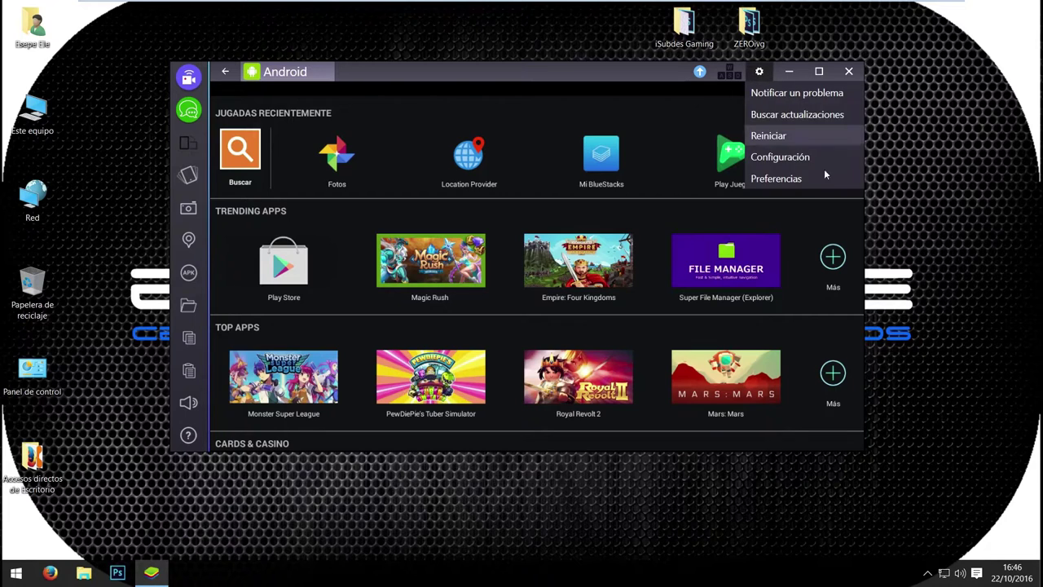
left_click(770, 137)
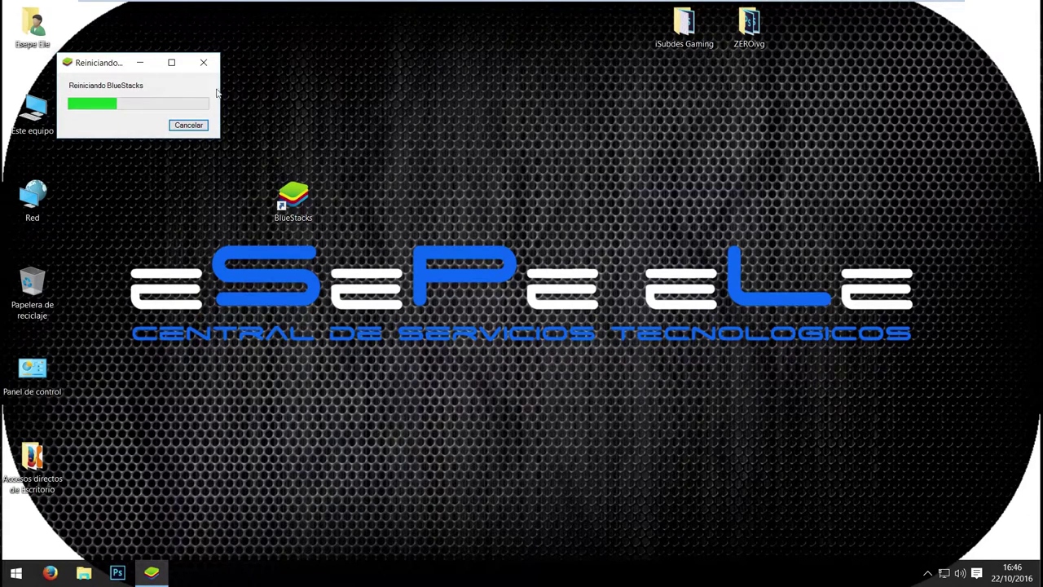
left_click_drag(104, 69, 277, 58)
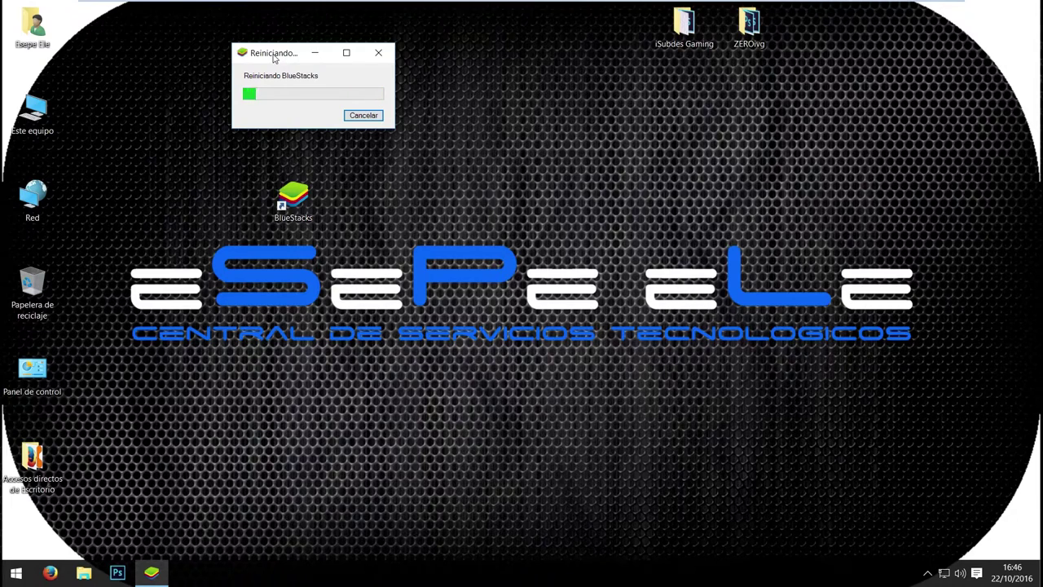
left_click_drag(274, 57, 207, 53)
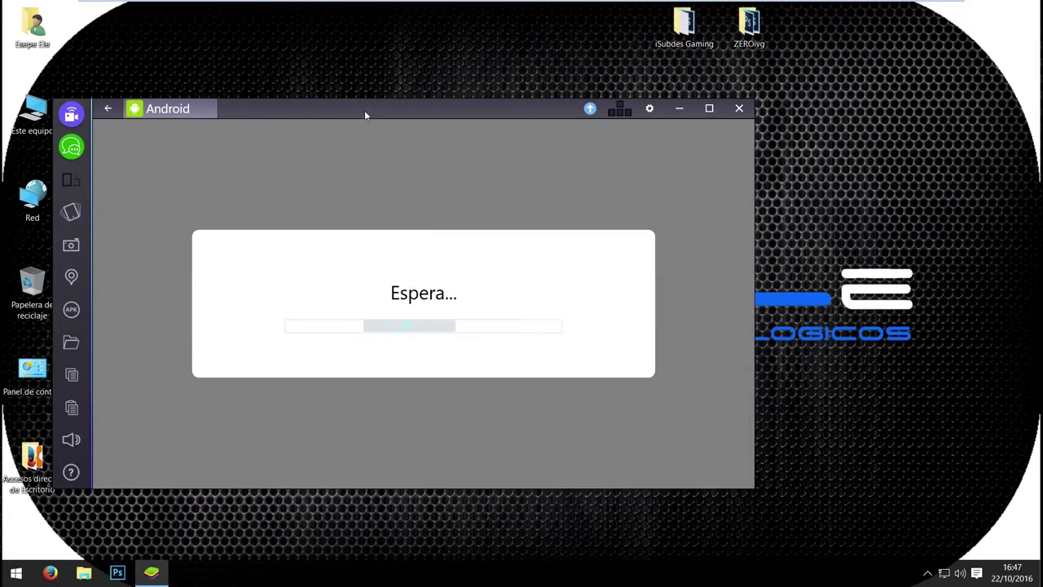
left_click_drag(364, 110, 379, 72)
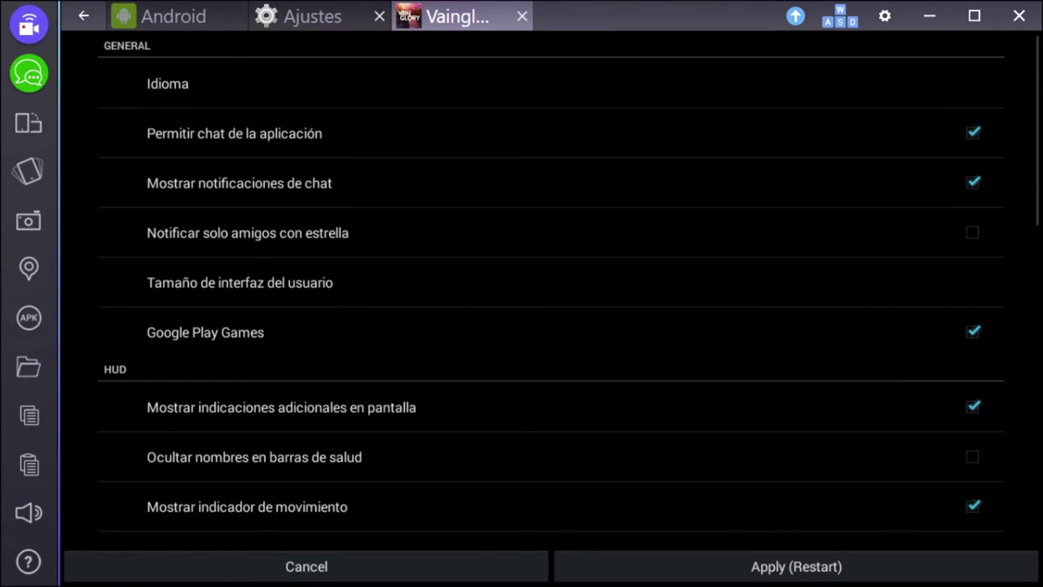
Set the graphics quality in Vainglory's settings to Alta and apply it with a restart of the game.
scroll(551, 291, "down", 10)
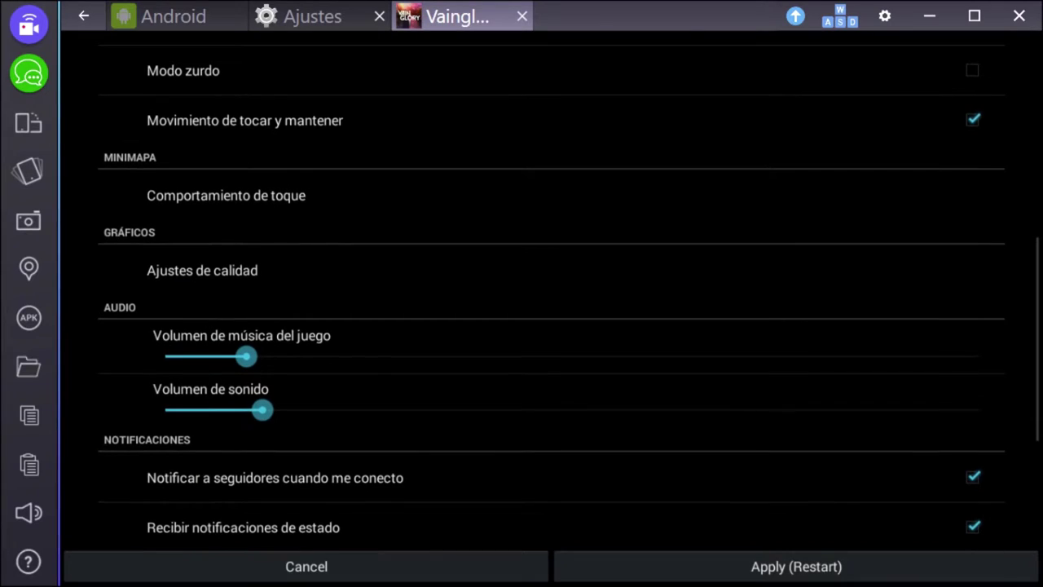
left_click(202, 269)
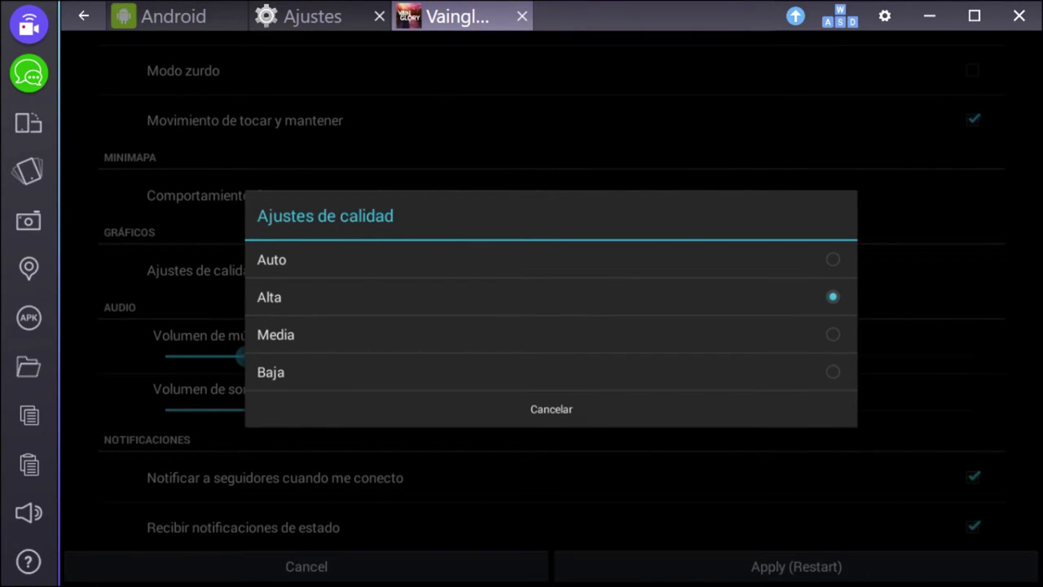
left_click(551, 297)
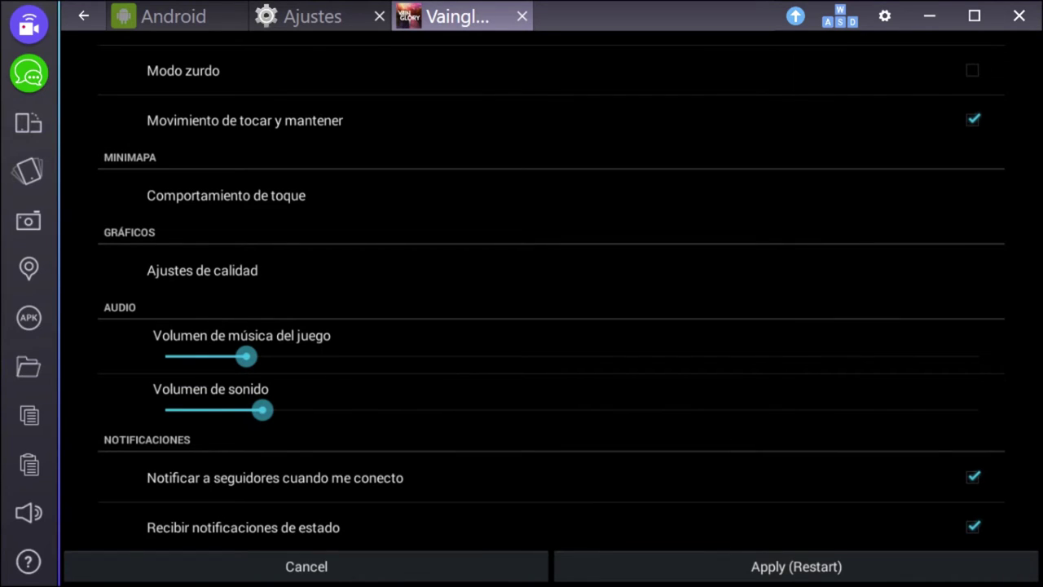
left_click(796, 565)
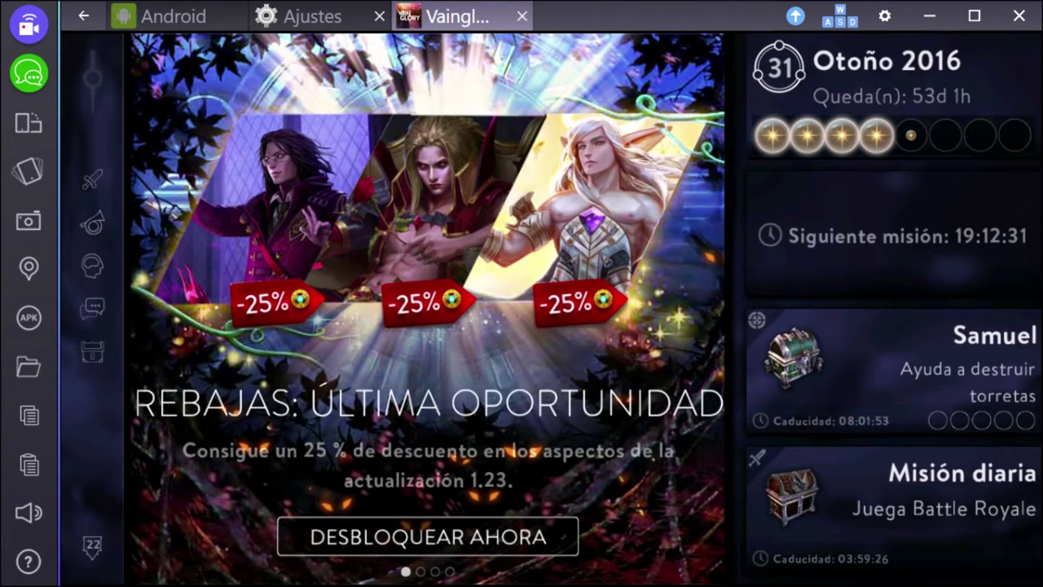
Open Vainglory's match mode selection.
left_click(92, 179)
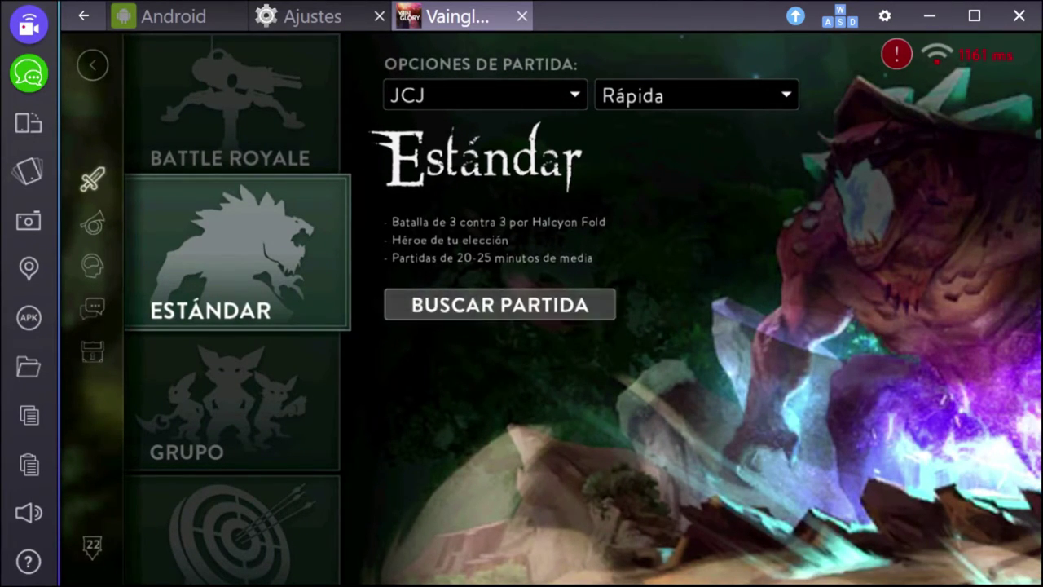
Start a practice match in Estándar mode with bots and choose the hero wearing the red feathered hat.
left_click(485, 95)
left_click(412, 127)
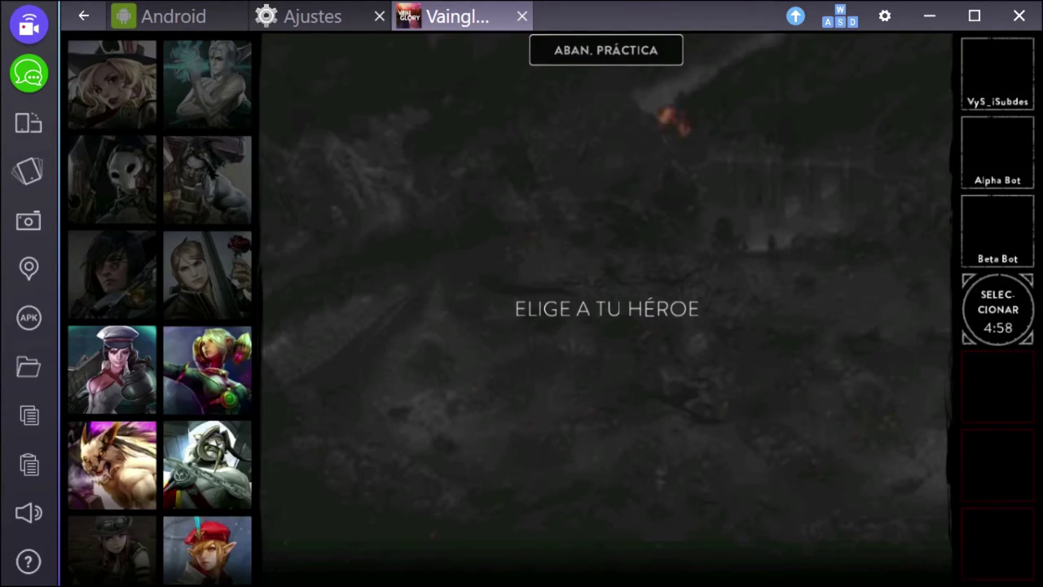
left_click(207, 547)
left_click(997, 309)
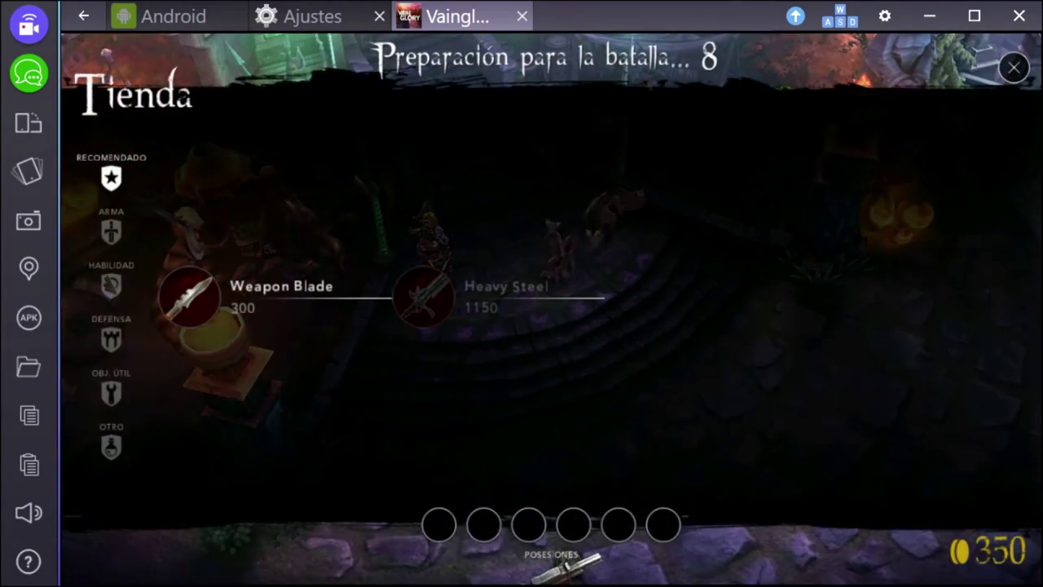
Buy a Weapon Blade and two Halcyon Potions for the hero and close the shop.
double_click(189, 293)
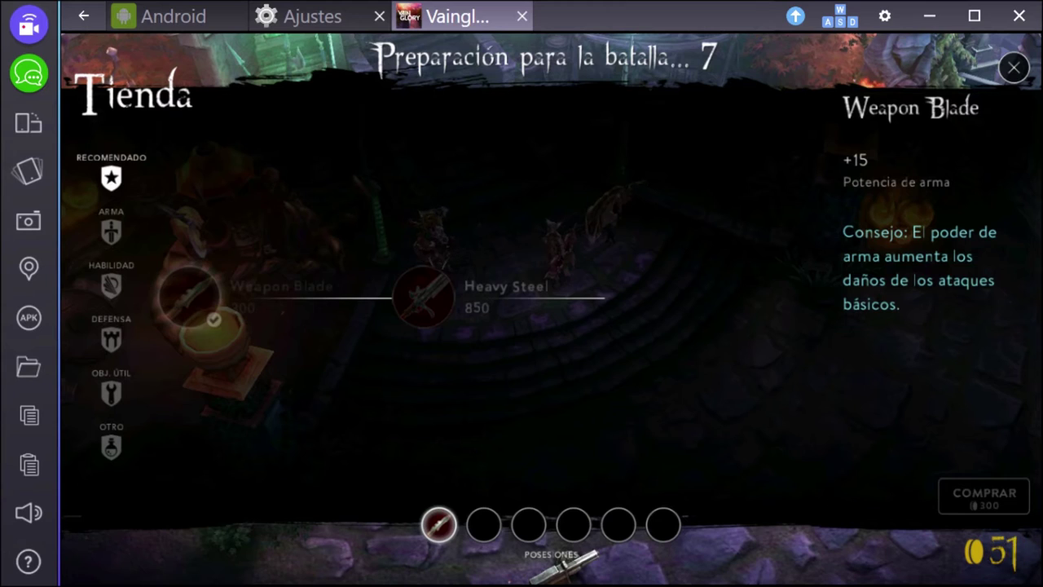
left_click(110, 232)
left_click(111, 446)
left_click(189, 184)
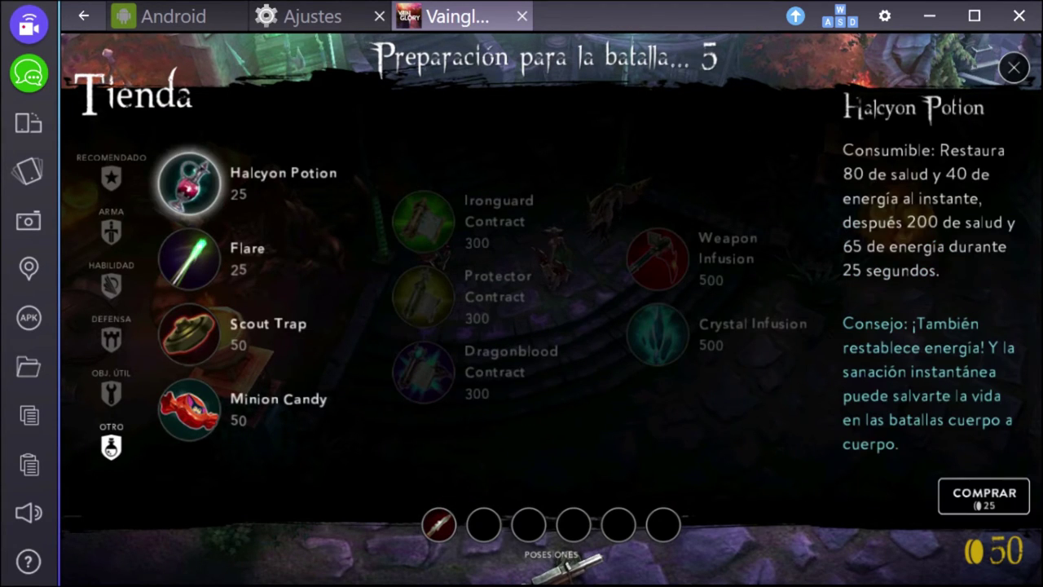
left_click(984, 497)
left_click(1013, 67)
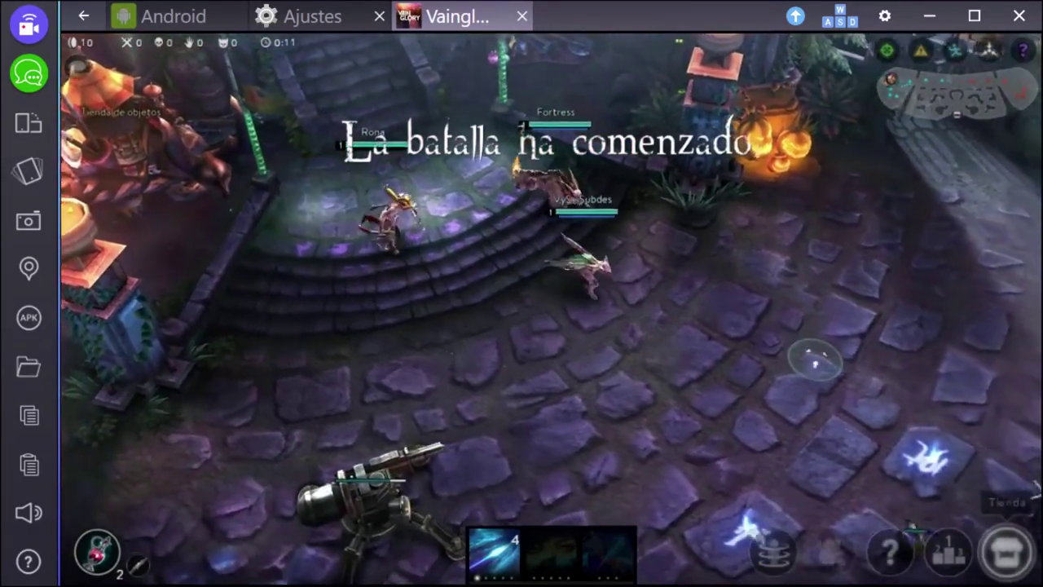
Move the hero along the lane past the turrets to the central circle and open the match scoreboard.
left_click(720, 345)
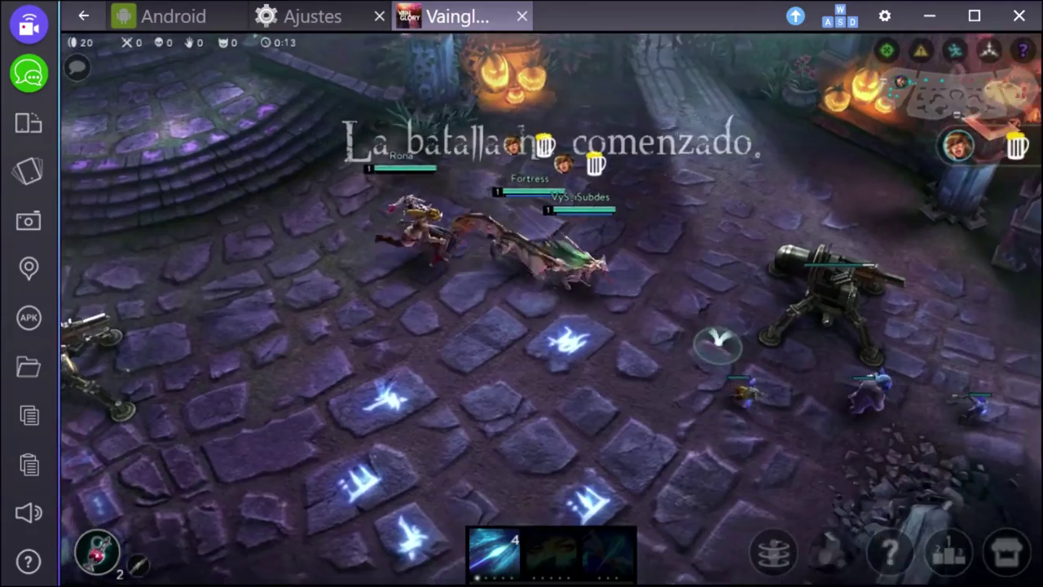
left_click(827, 350)
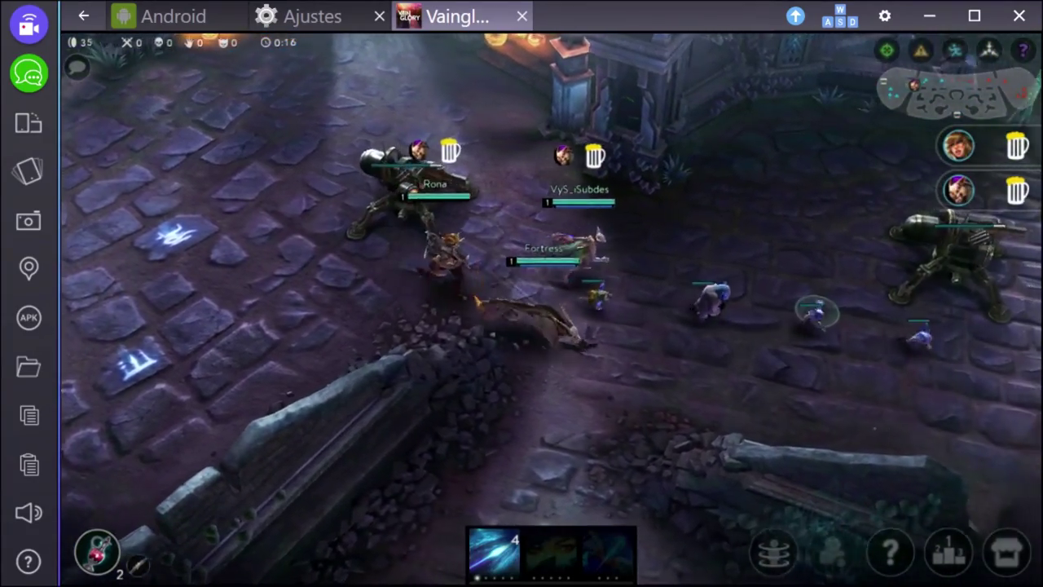
left_click(845, 345)
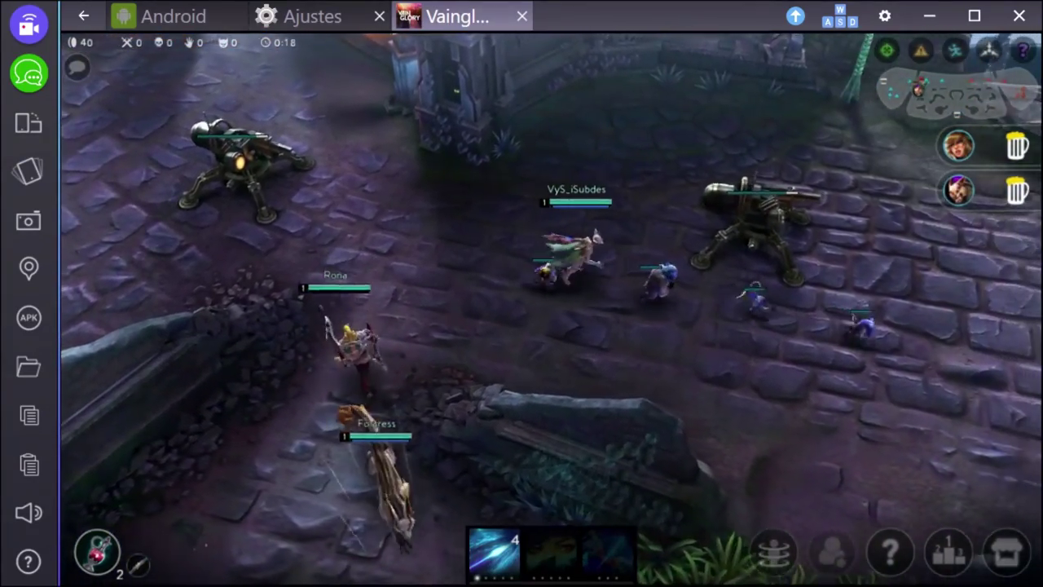
left_click(865, 319)
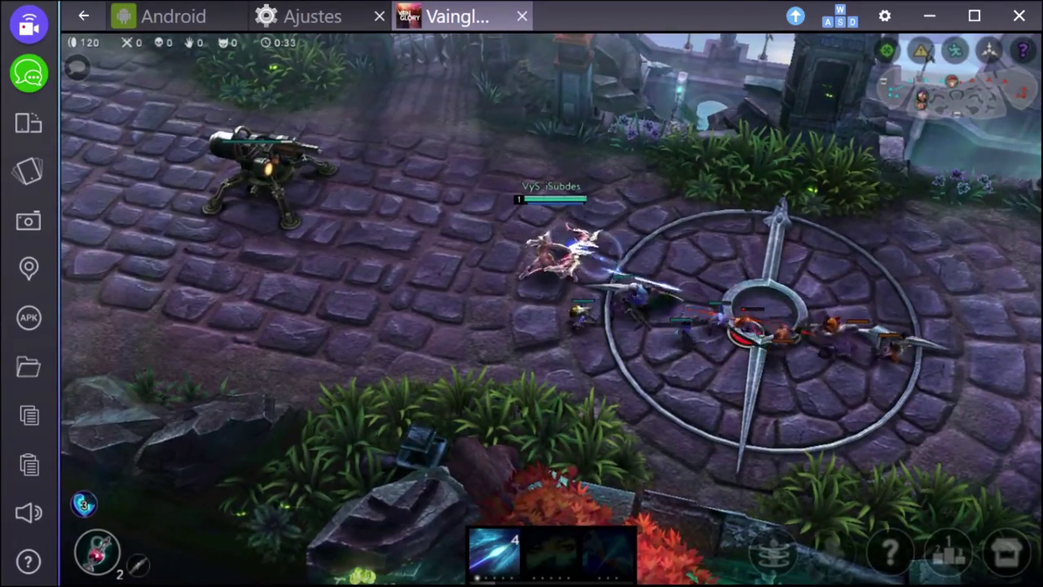
key("Tab")
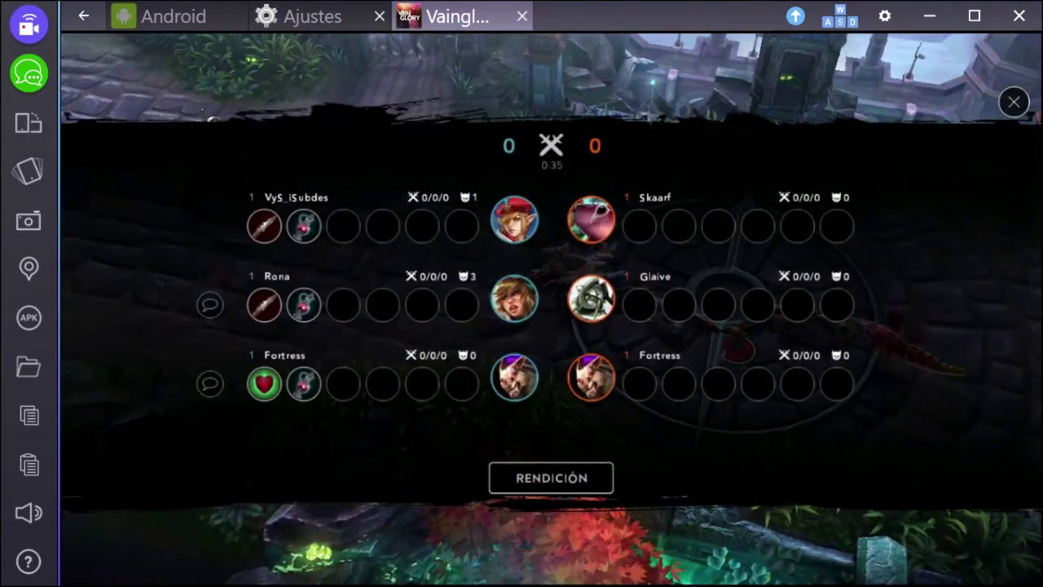